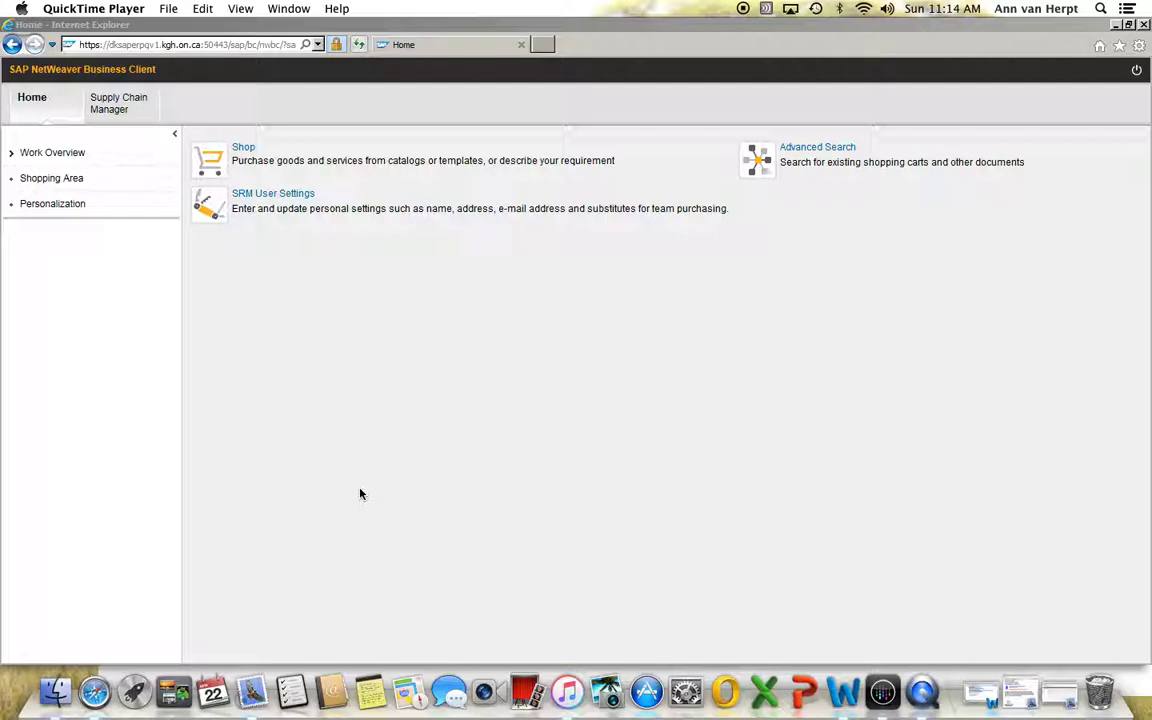
- Add 96 EA of internal product 109392 (heavy protect brief) to a new shopping cart
left_click(240, 150)
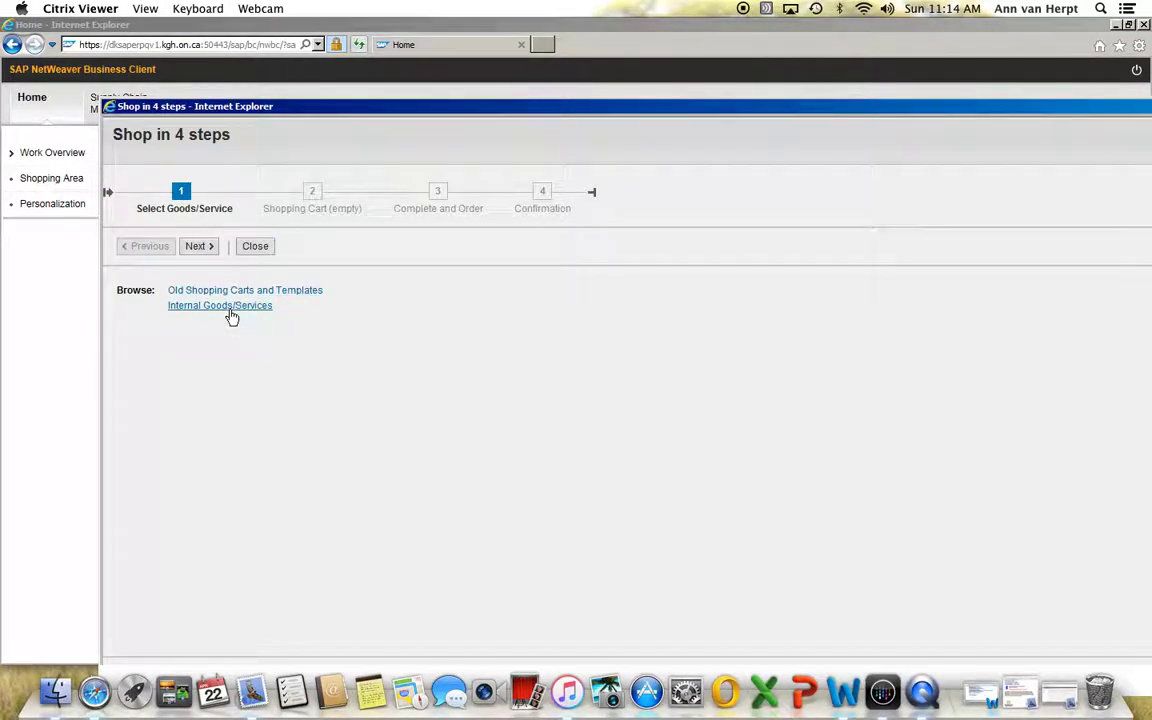
left_click(230, 310)
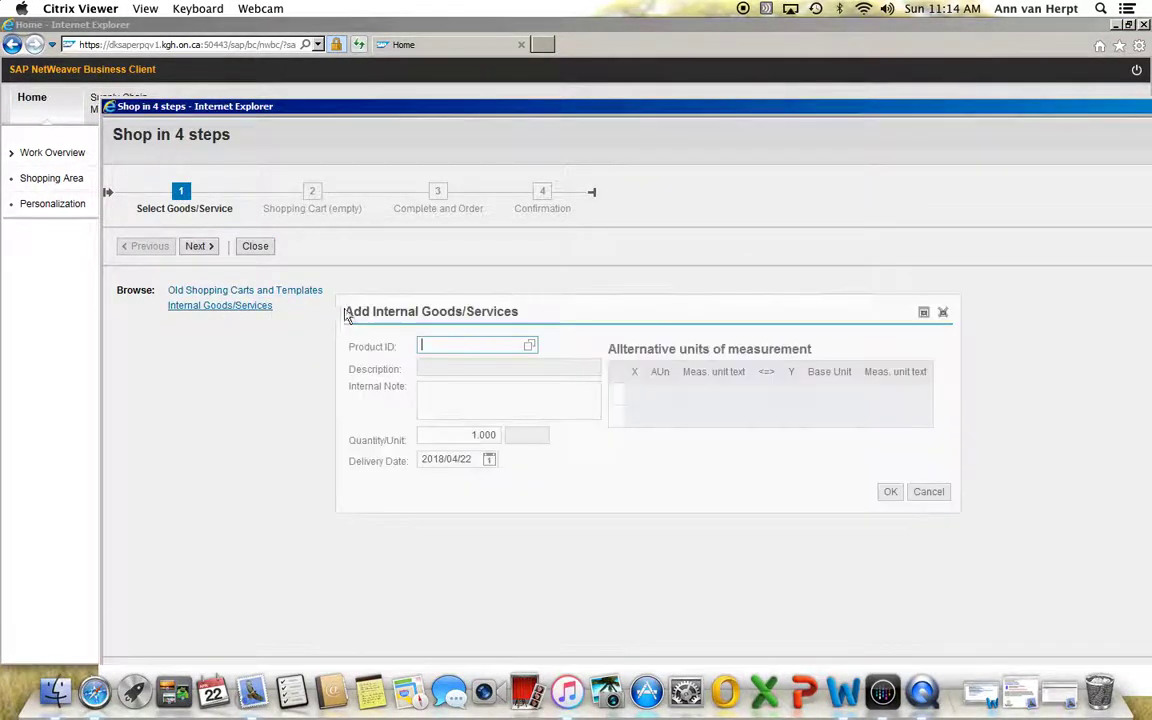
type("109392")
key("Return")
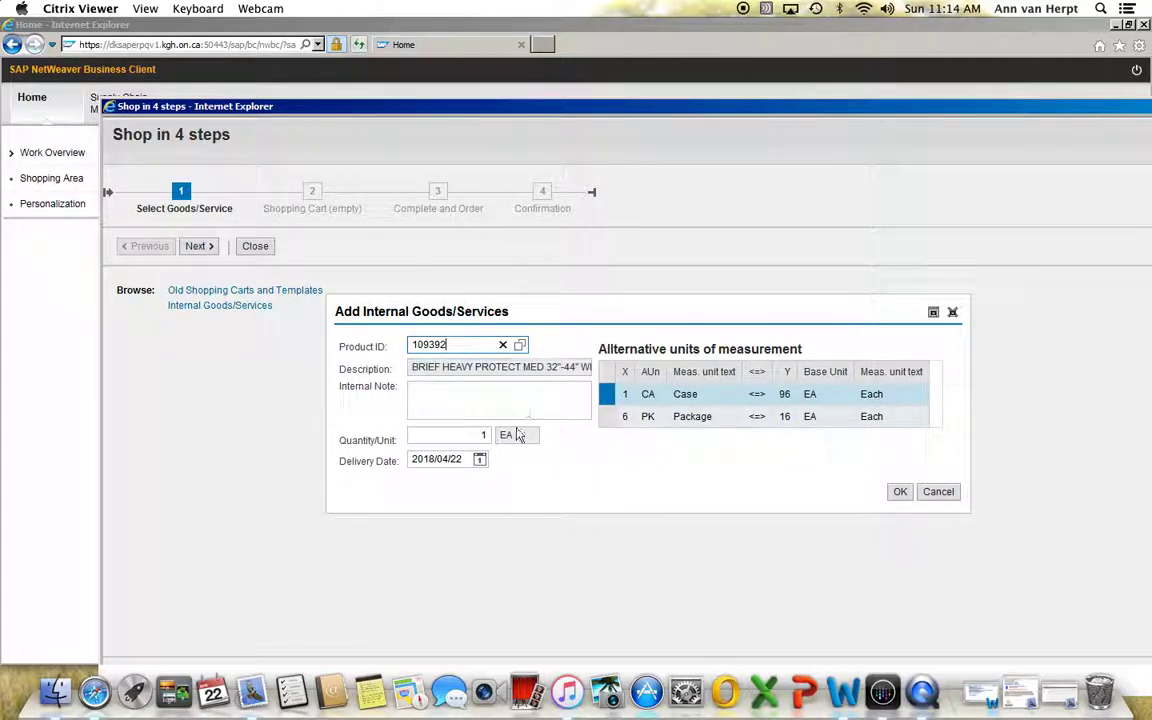
left_click(470, 437)
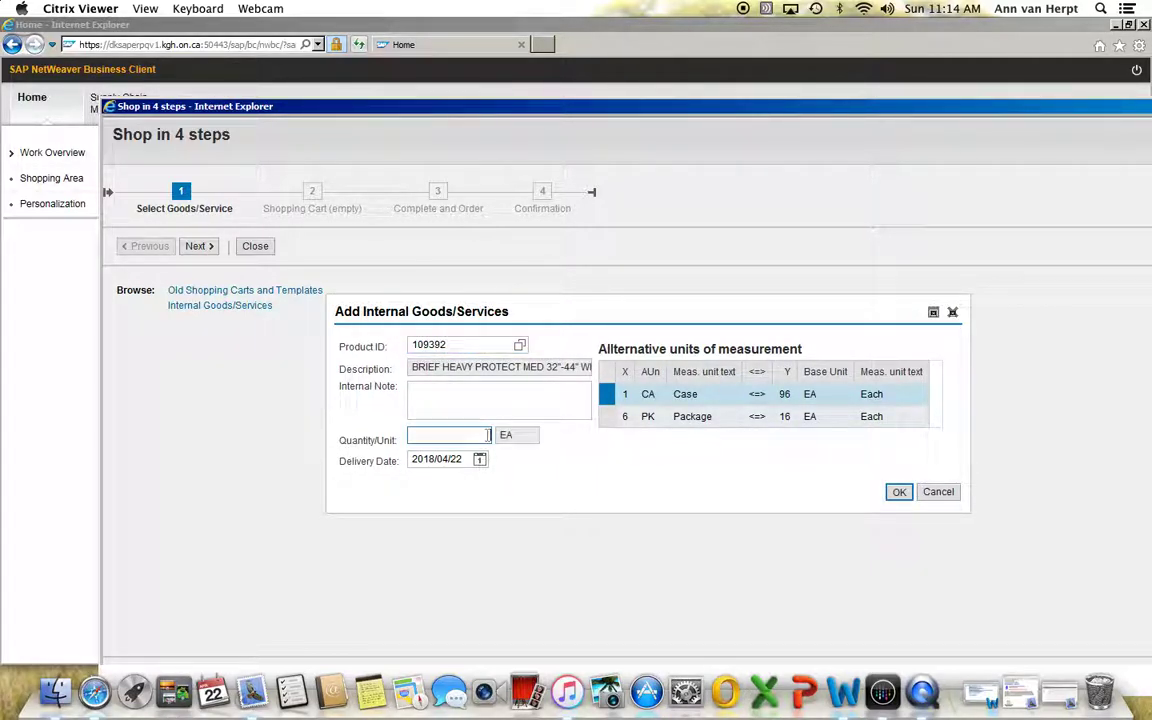
type("96")
left_click(899, 493)
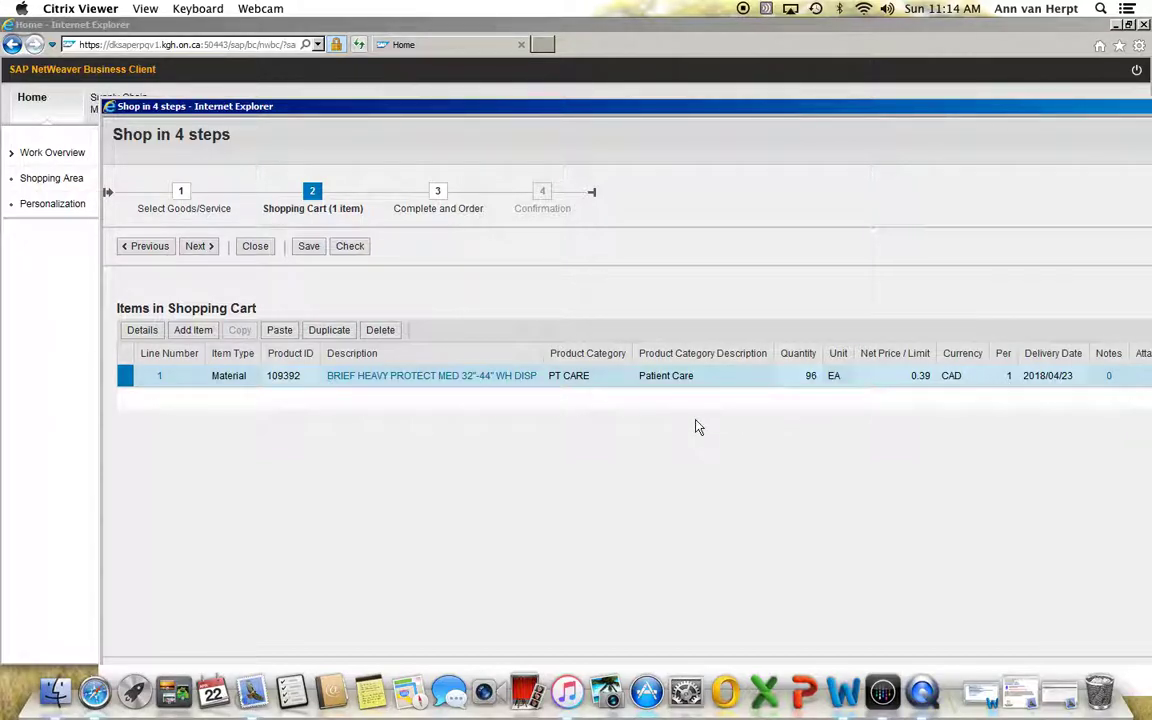
- Open item 1's Item Data details and select its Unloading Point field, currently ANGA045-403CLINICAL
left_click(437, 376)
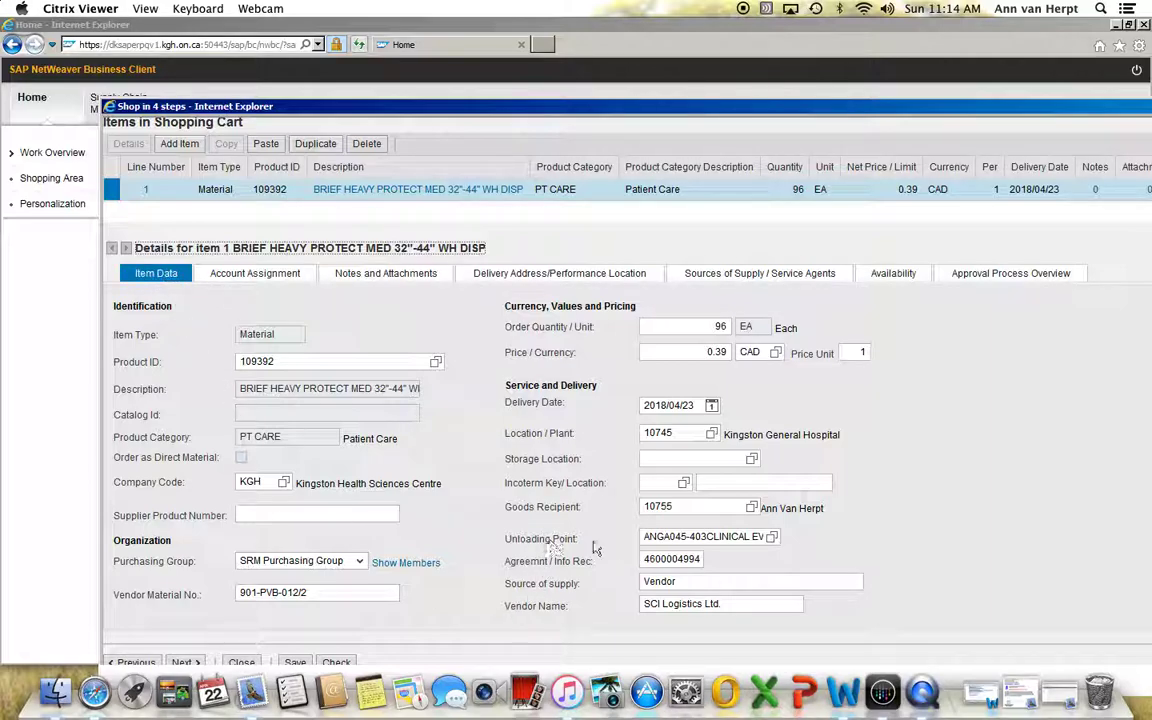
left_click(772, 537)
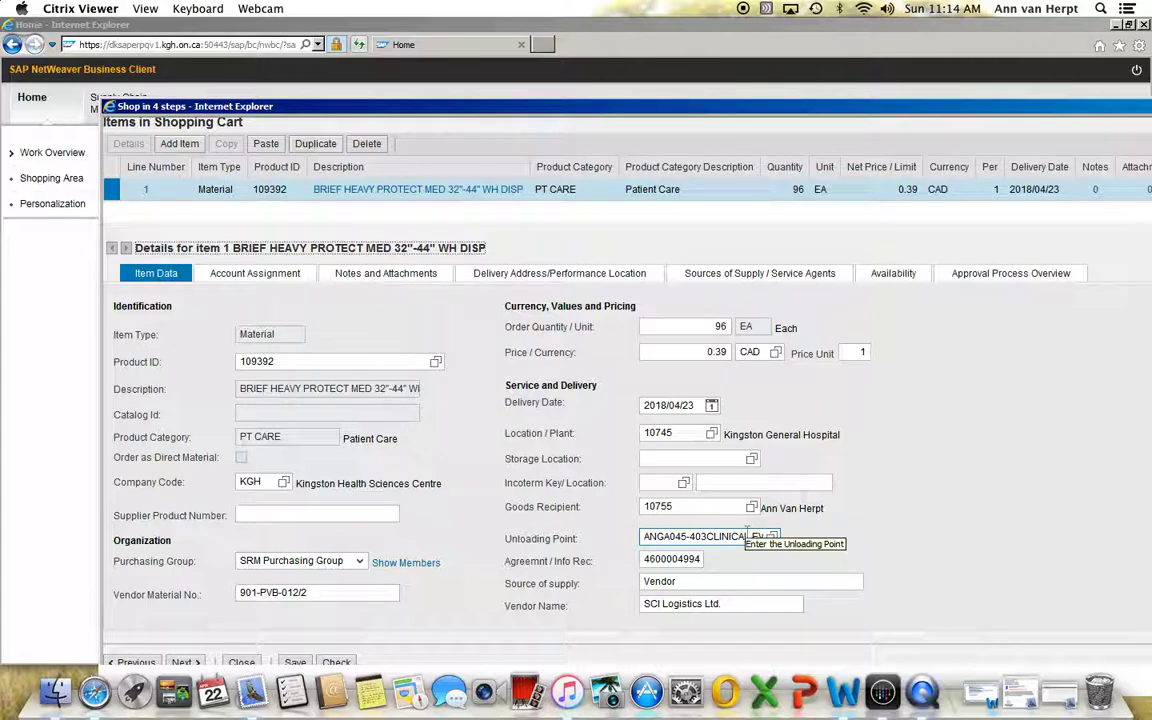
- Search the unloading point value help by name *miller* to list matching locations
left_click(773, 538)
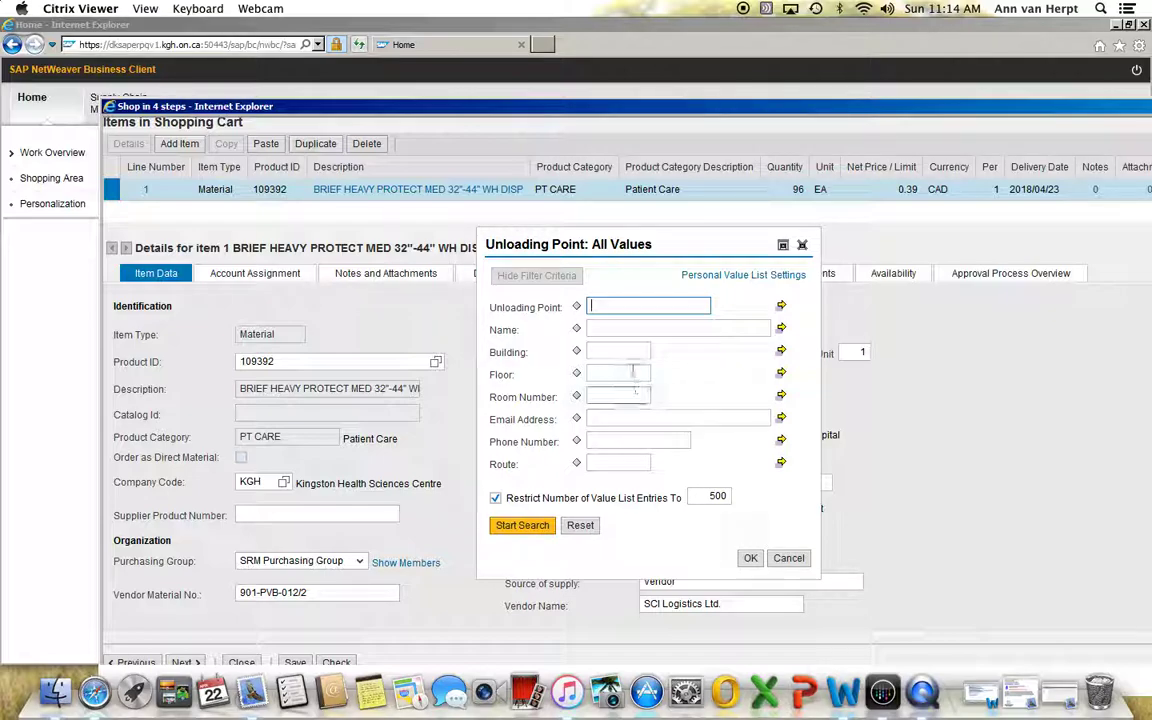
left_click(612, 329)
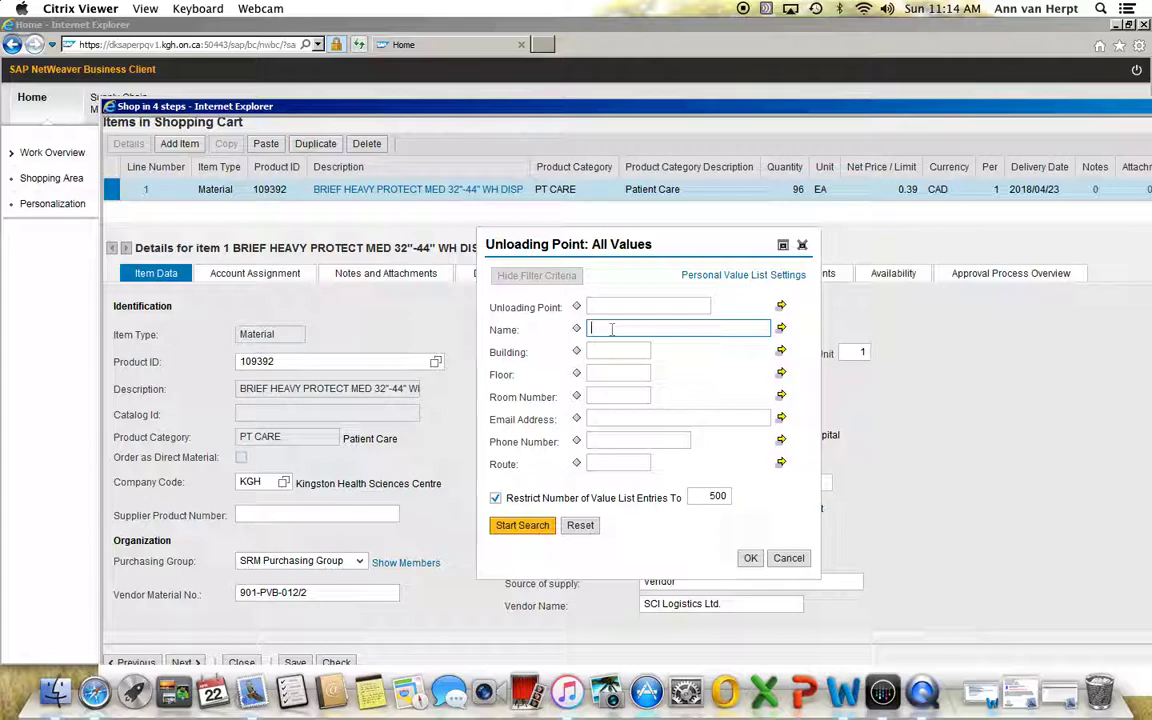
type("*miller*")
left_click(524, 526)
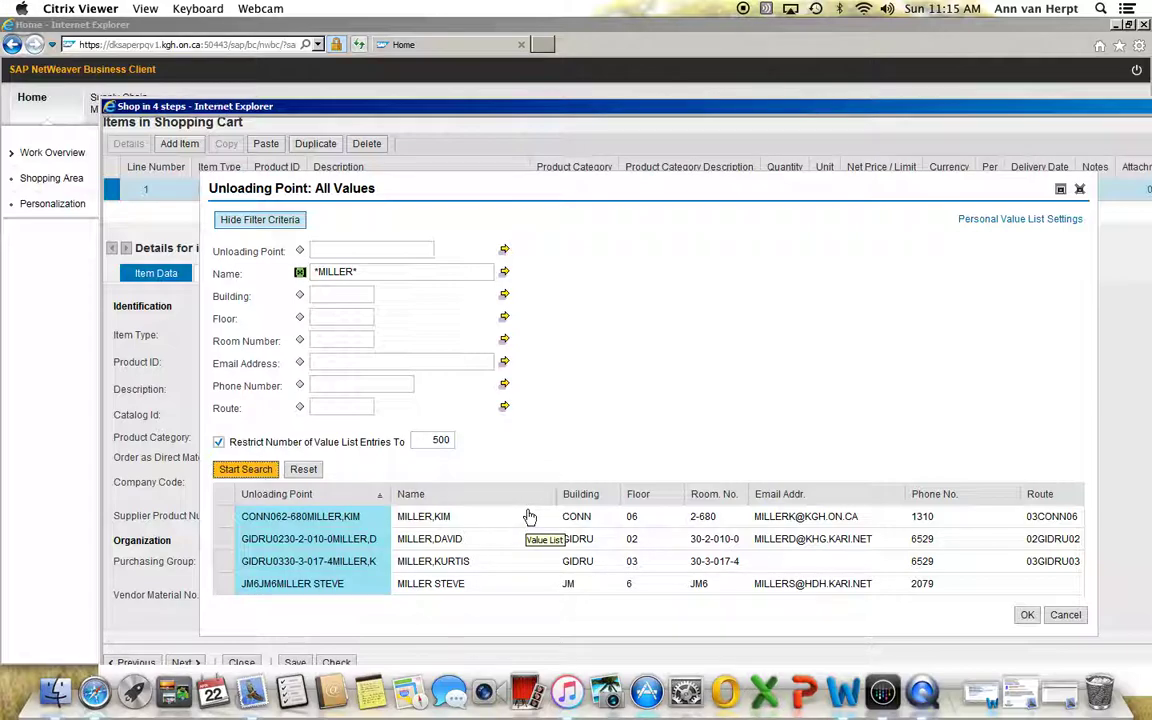
double_click(293, 517)
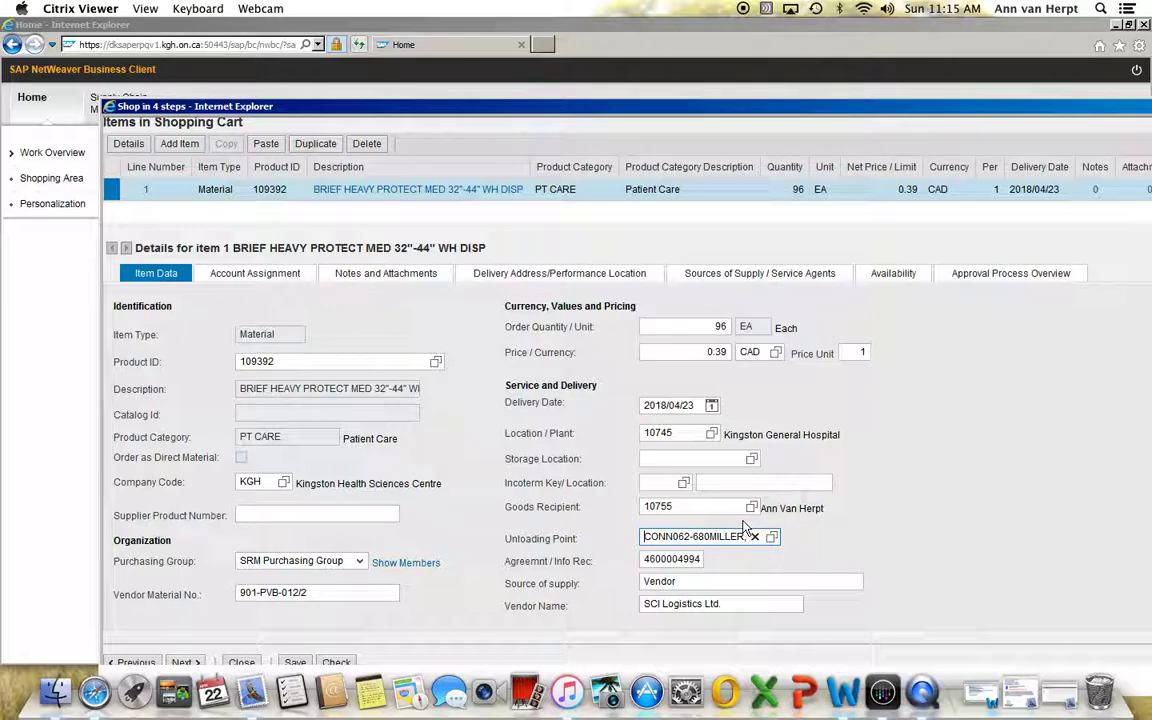
- Advance to Complete and Order and order shopping cart 110004080
scroll(723, 492, "up", 3)
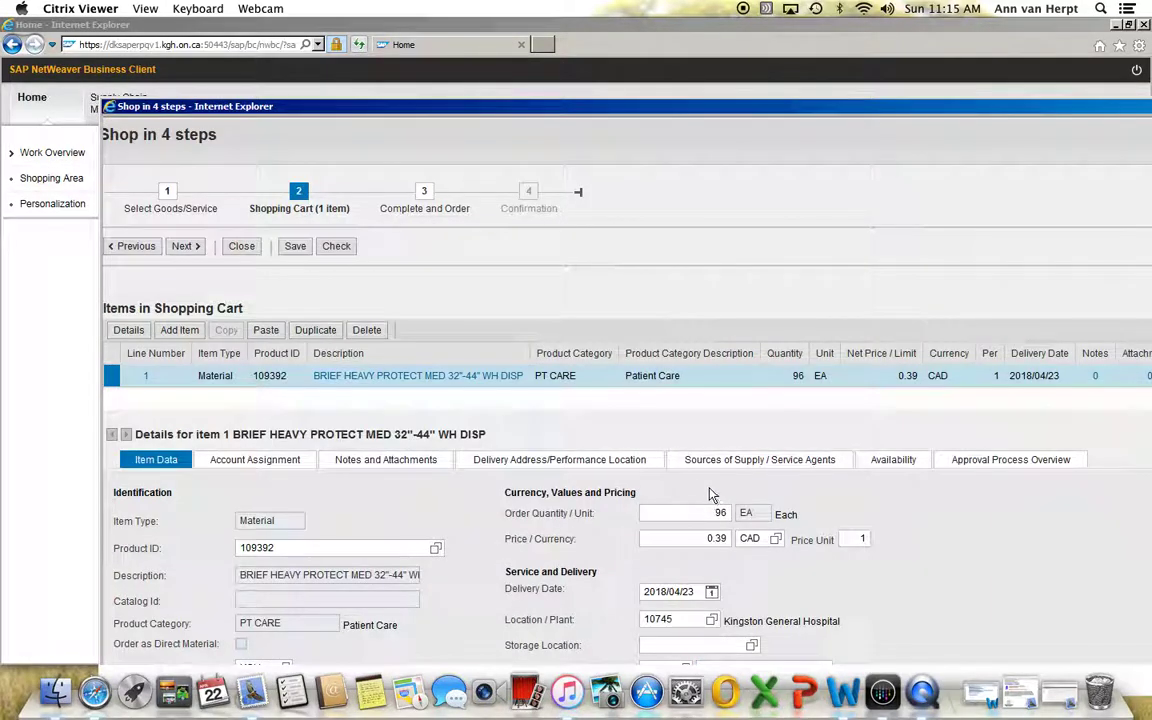
left_click(185, 247)
left_click(199, 249)
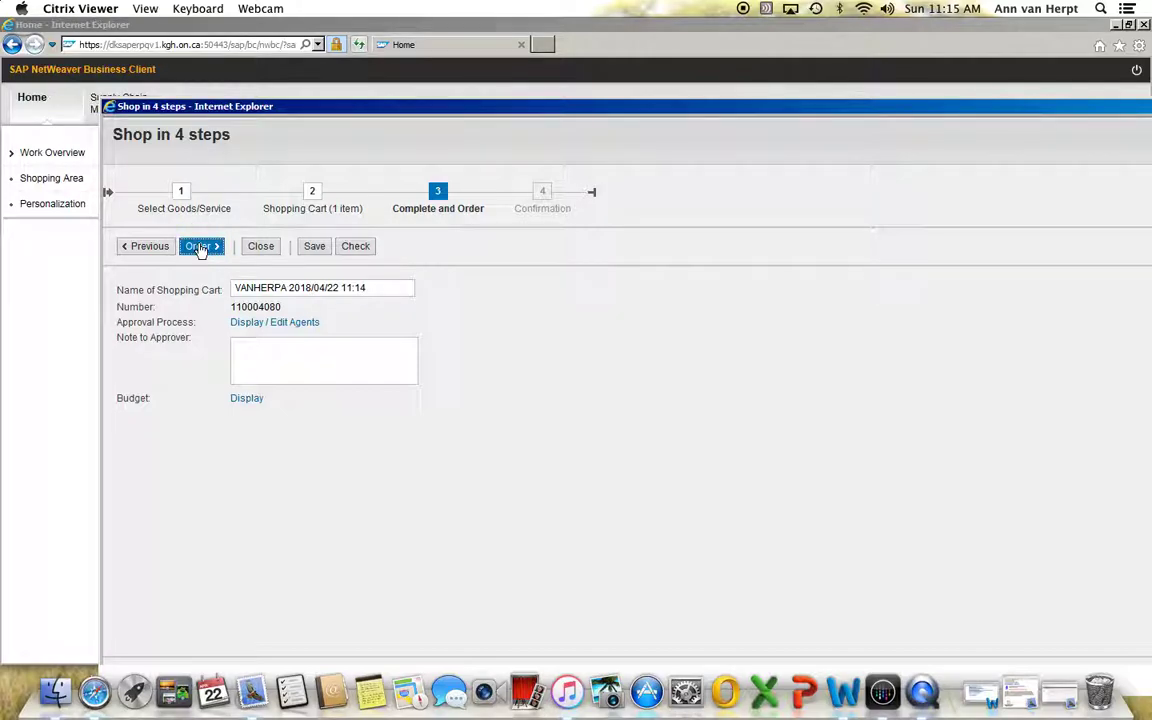